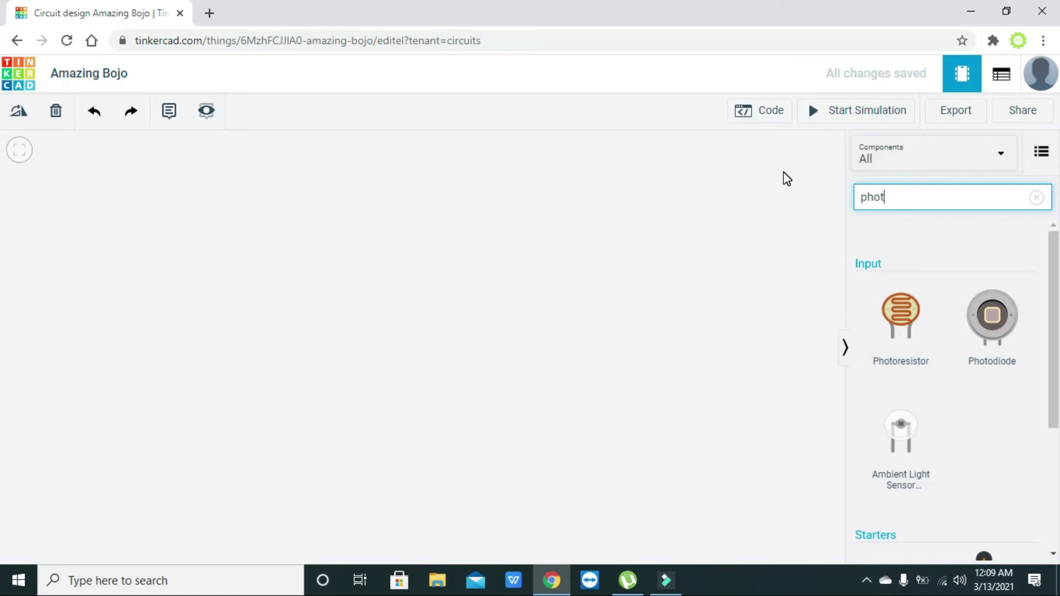
- Search the Components panel for 'photodiode' so only the Photodiode tile is listed
key(BackSpace)
key(BackSpace)
key(BackSpace)
key(BackSpace)
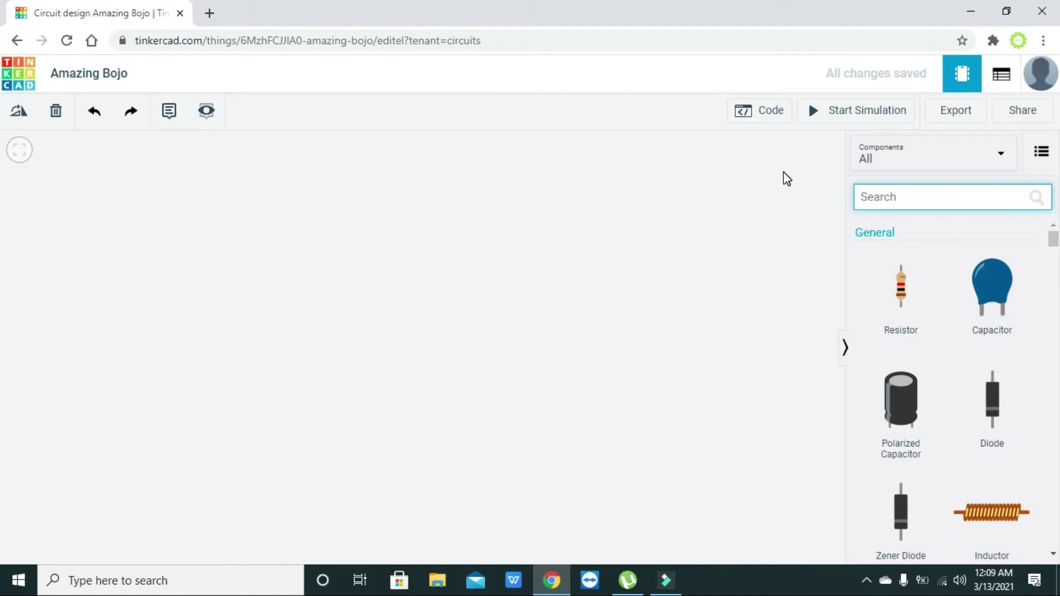
text(photod)
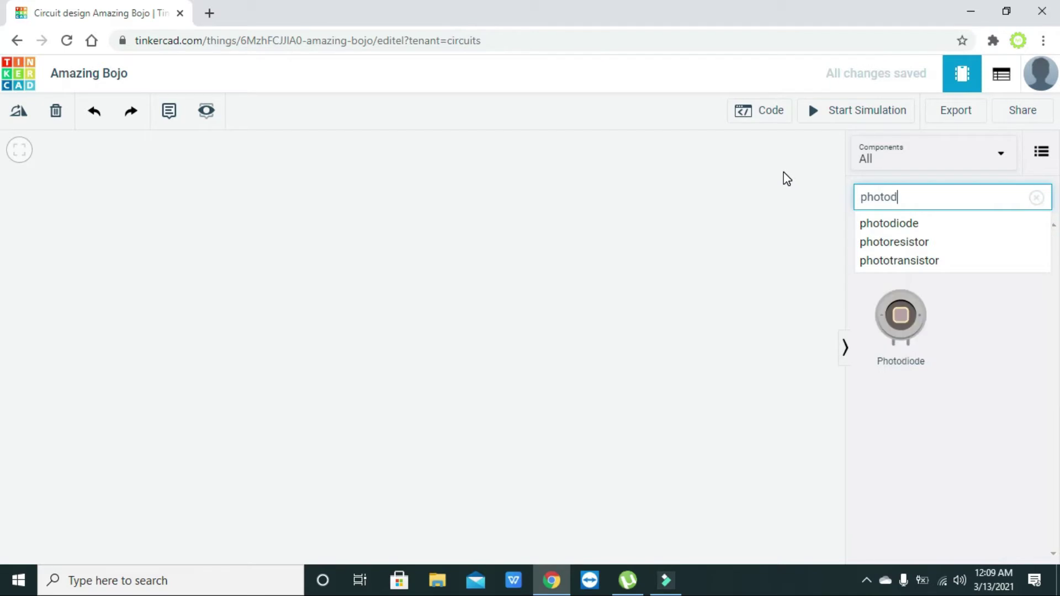
text(iode)
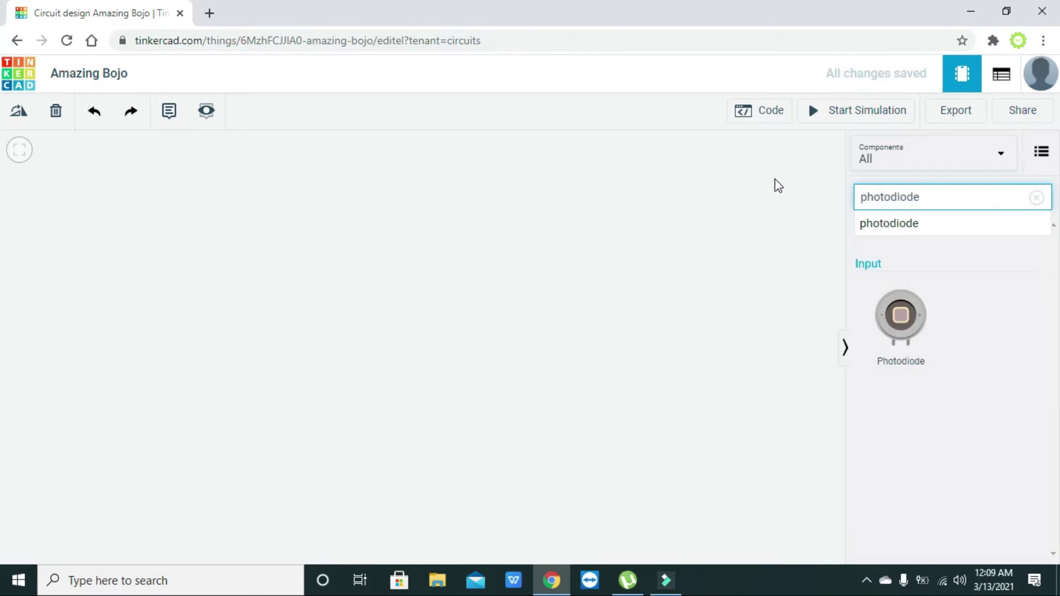
- Drop a Photodiode on the empty canvas, zoom in, and move it lower
drag(899, 314, 414, 309)
click(495, 332)
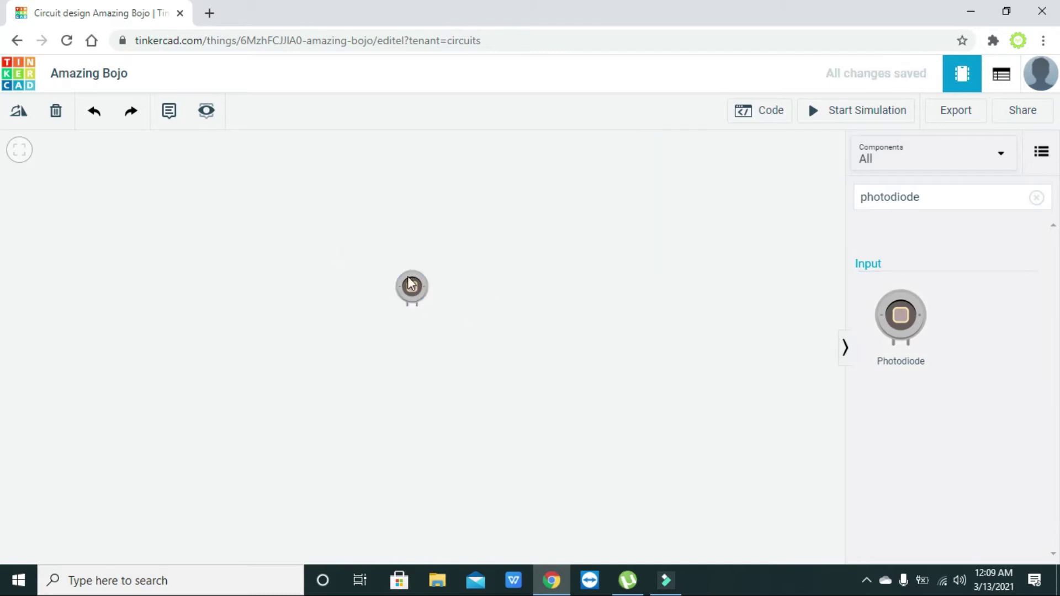
click(436, 296)
scroll(446, 307, up, 4)
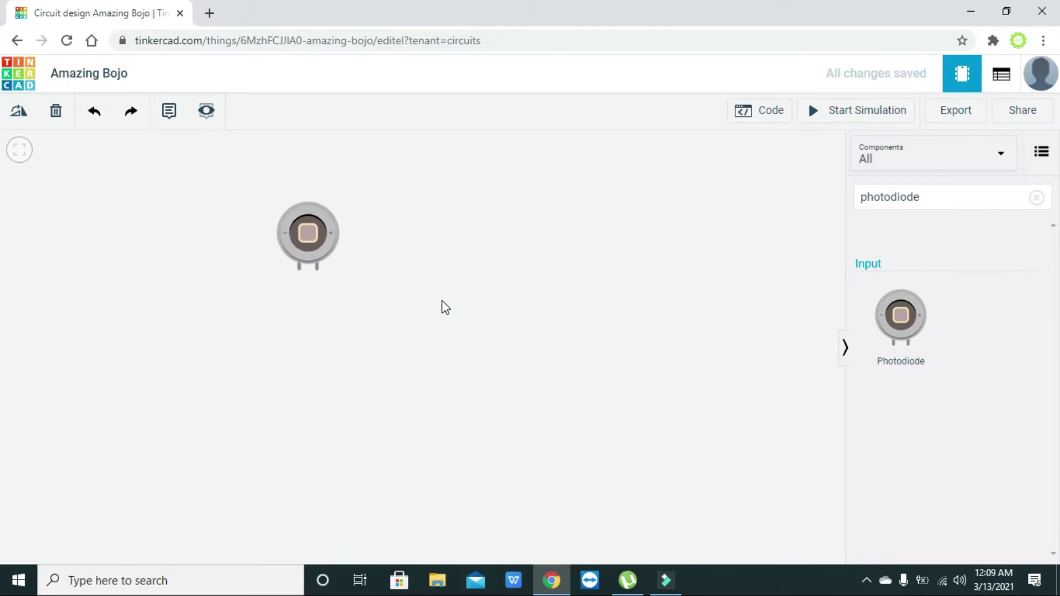
drag(293, 232, 344, 313)
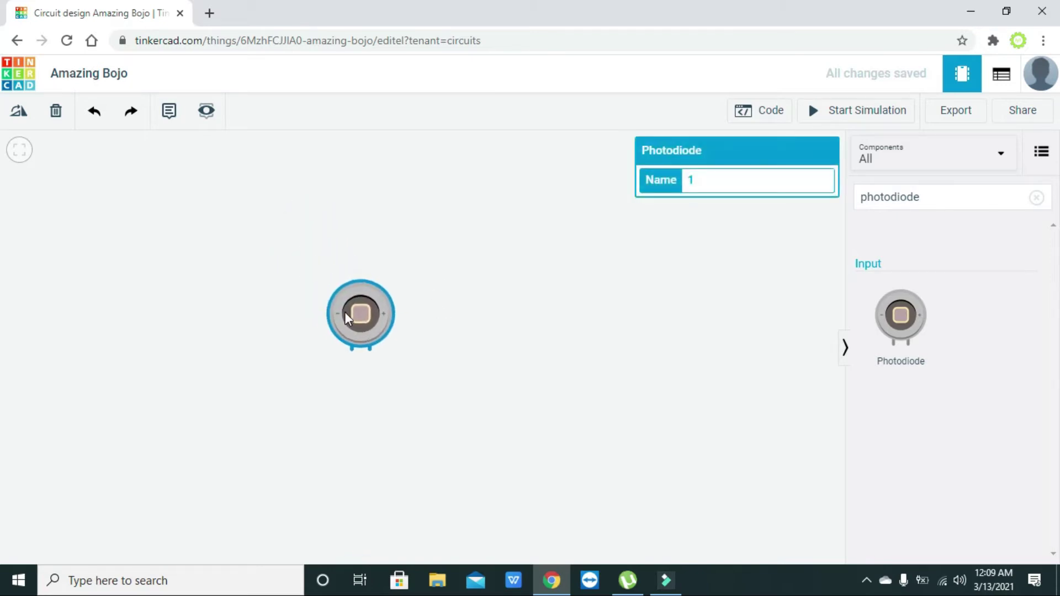
click(450, 352)
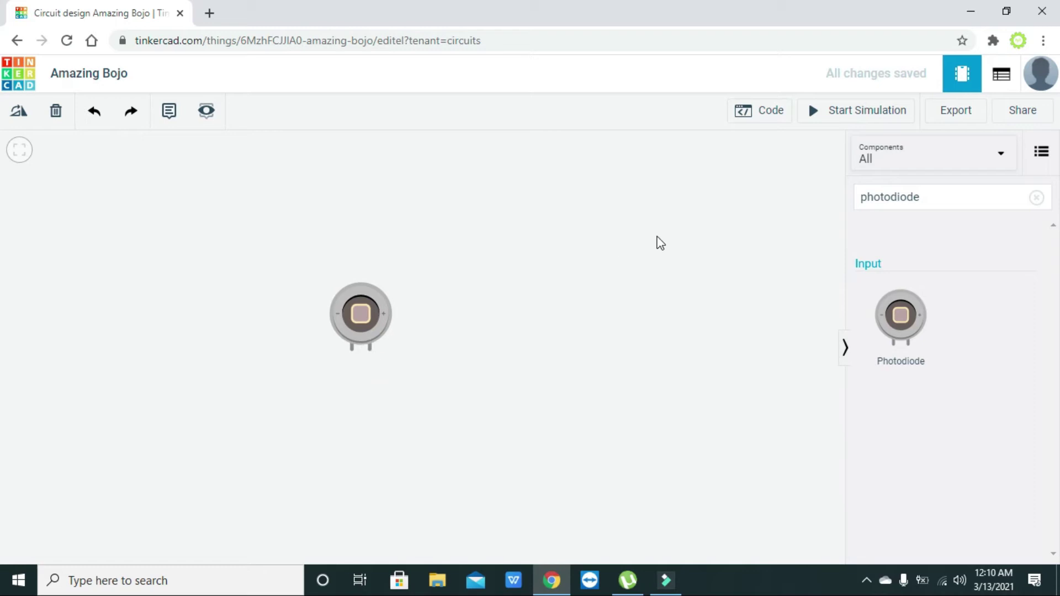
- Search 'multim', place a Multimeter right of the photodiode, and nudge the photodiode left
click(925, 195)
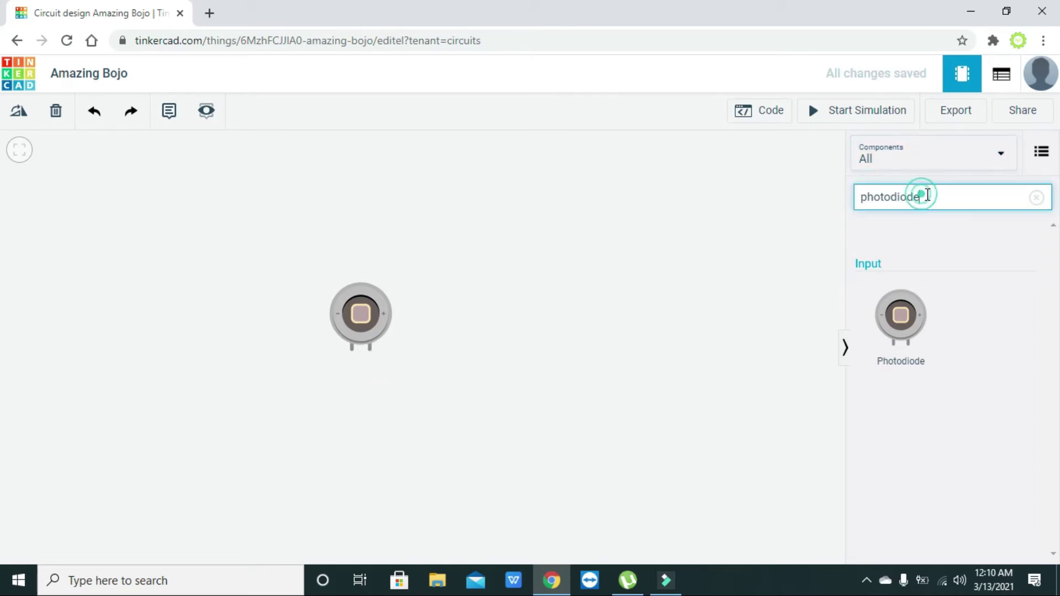
key(BackSpace)
key(BackSpace)
key(BackSpace)
key(BackSpace)
key(BackSpace)
key(BackSpace)
key(BackSpace)
key(BackSpace)
key(BackSpace)
key(BackSpace)
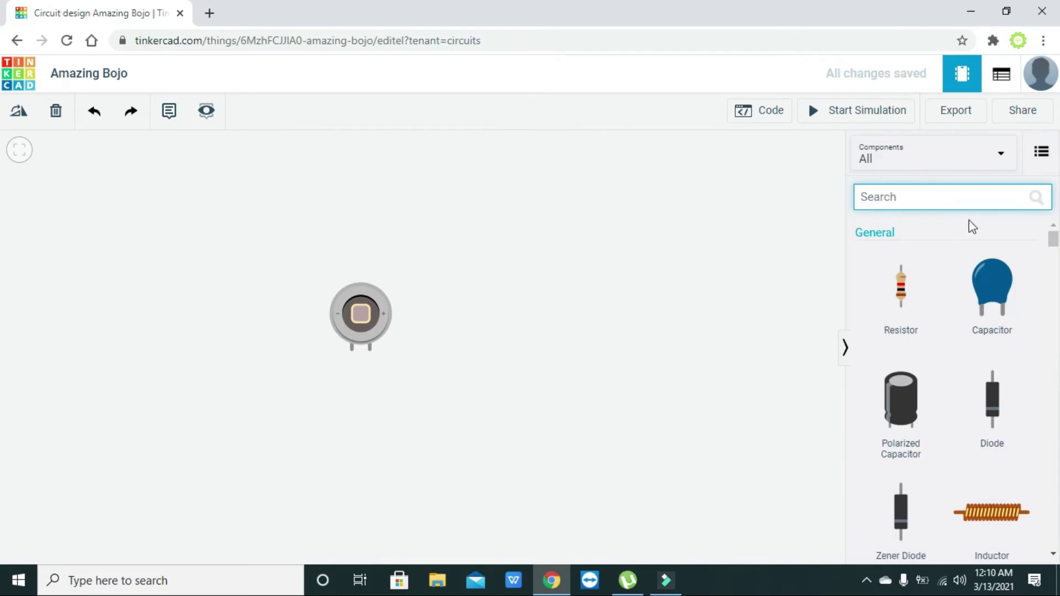
text(multim)
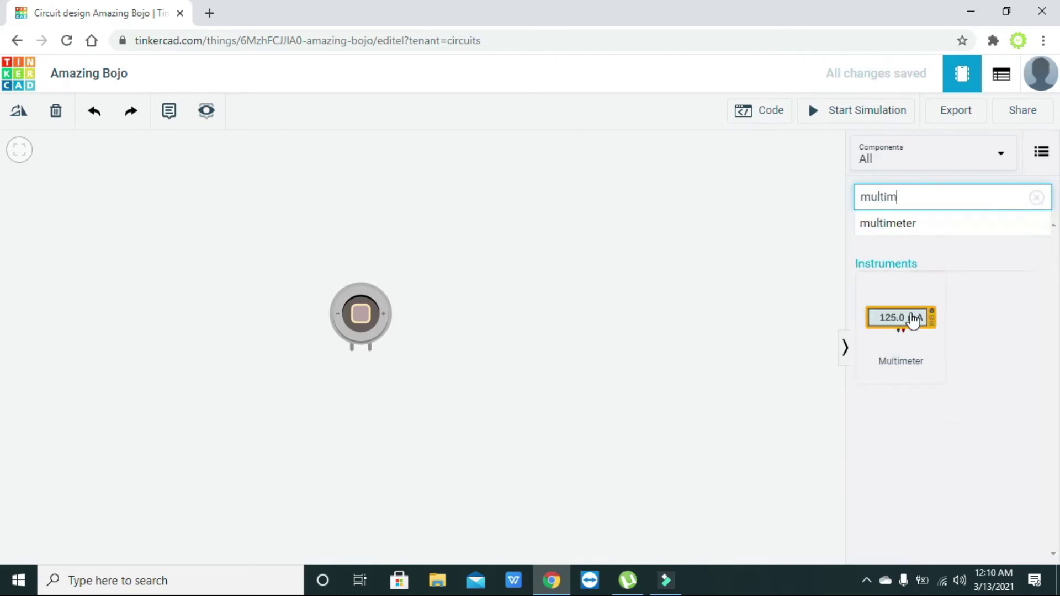
drag(914, 320, 614, 342)
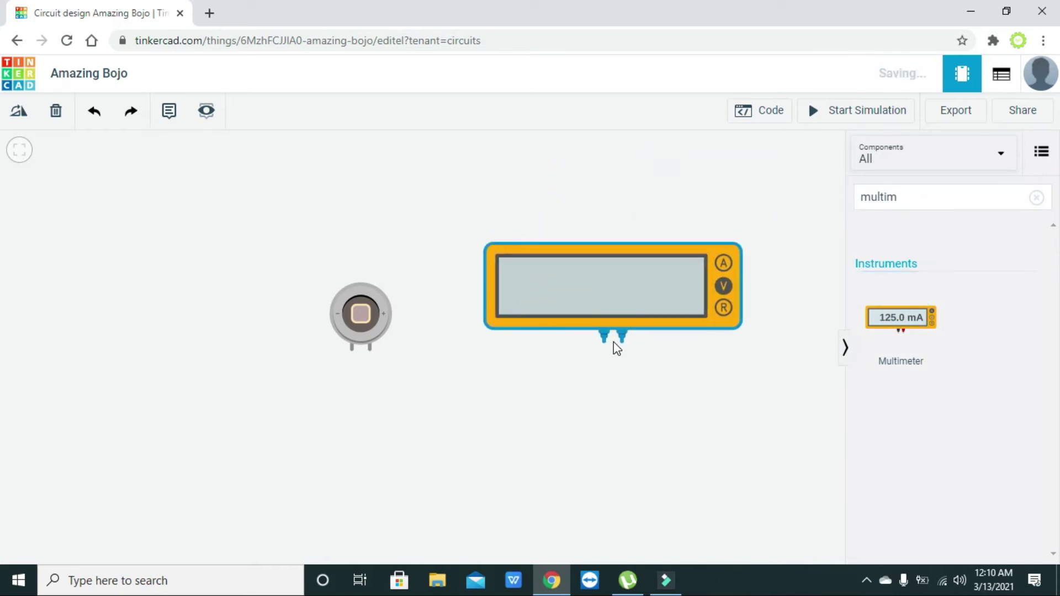
drag(376, 316, 347, 304)
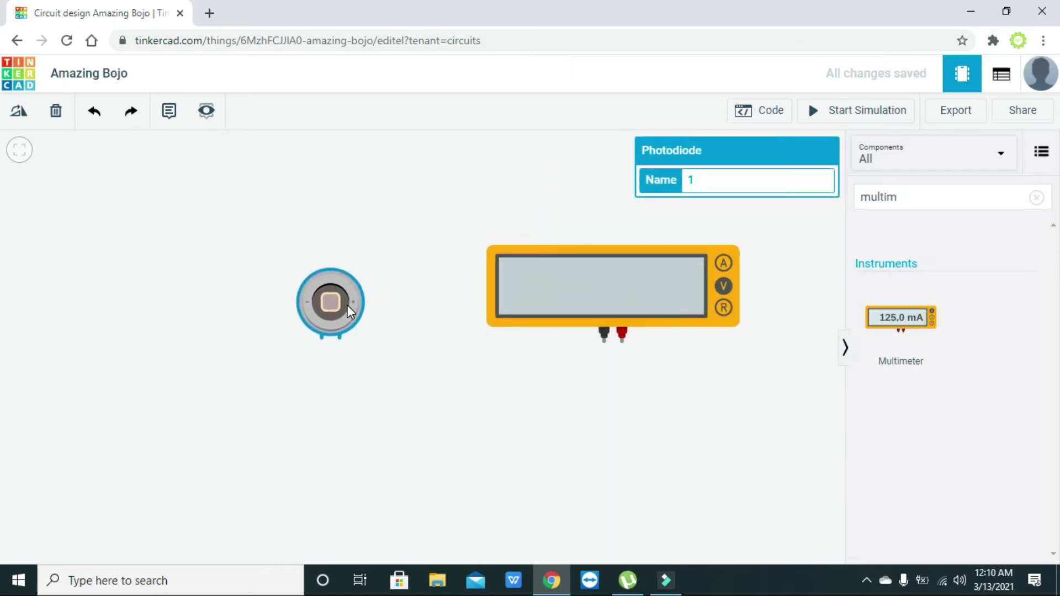
click(510, 390)
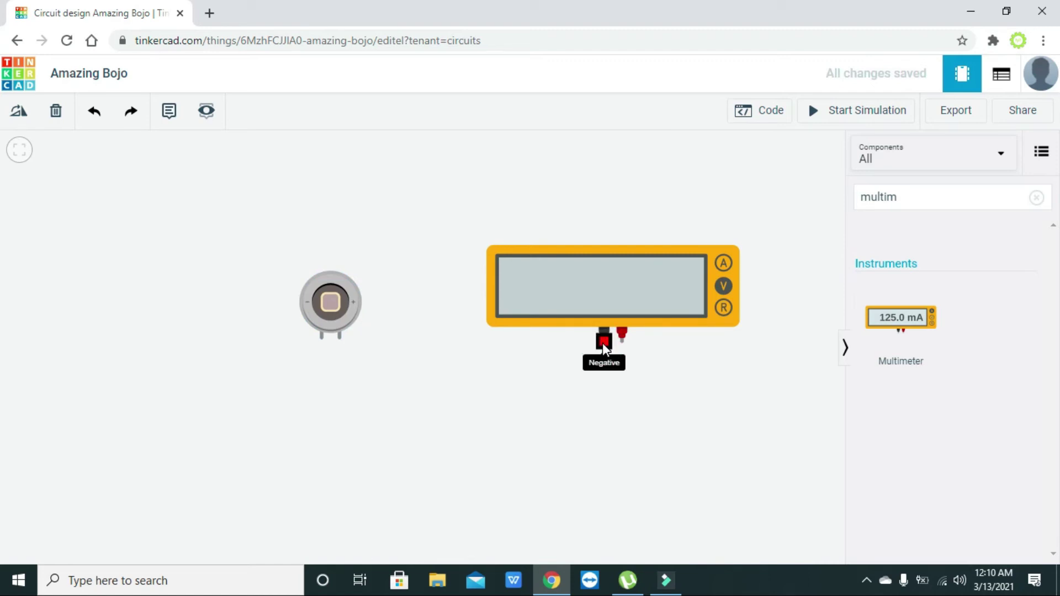
- Wire the multimeter's negative terminal to the photodiode cathode, routed below the parts
click(604, 343)
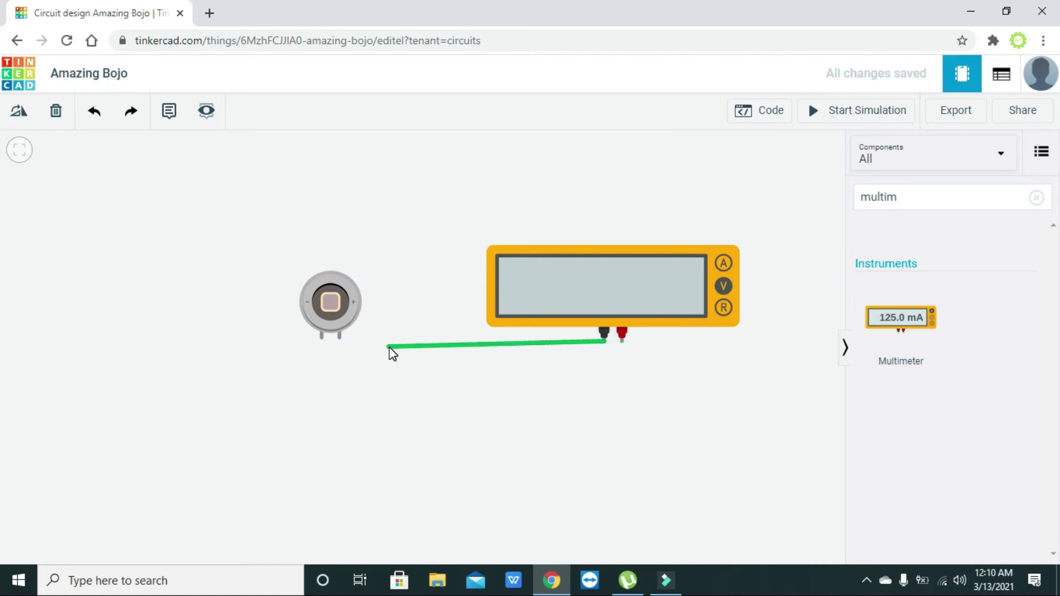
click(322, 338)
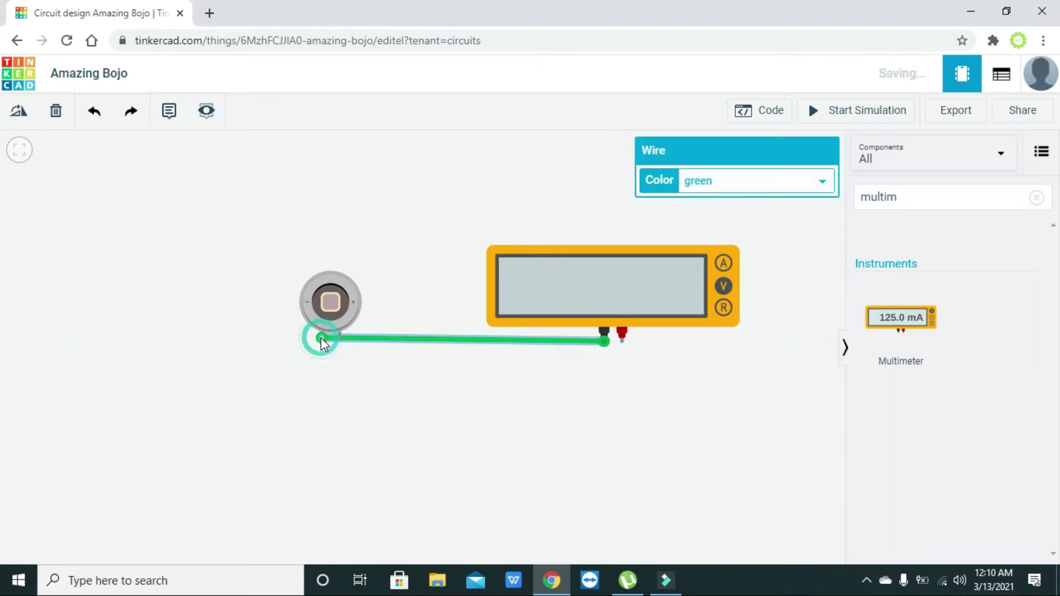
drag(374, 341, 322, 383)
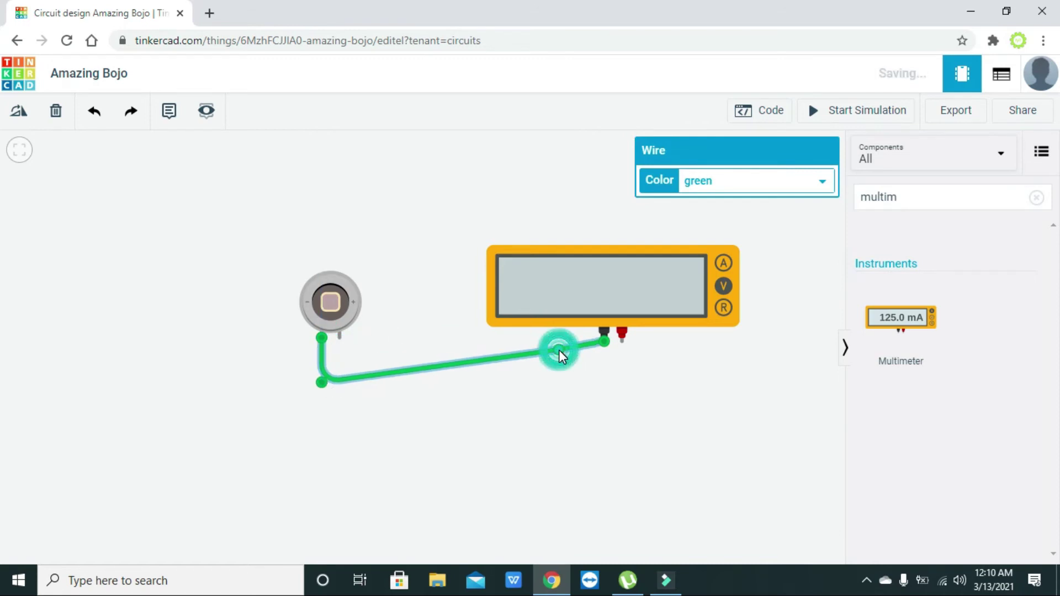
drag(559, 350, 604, 384)
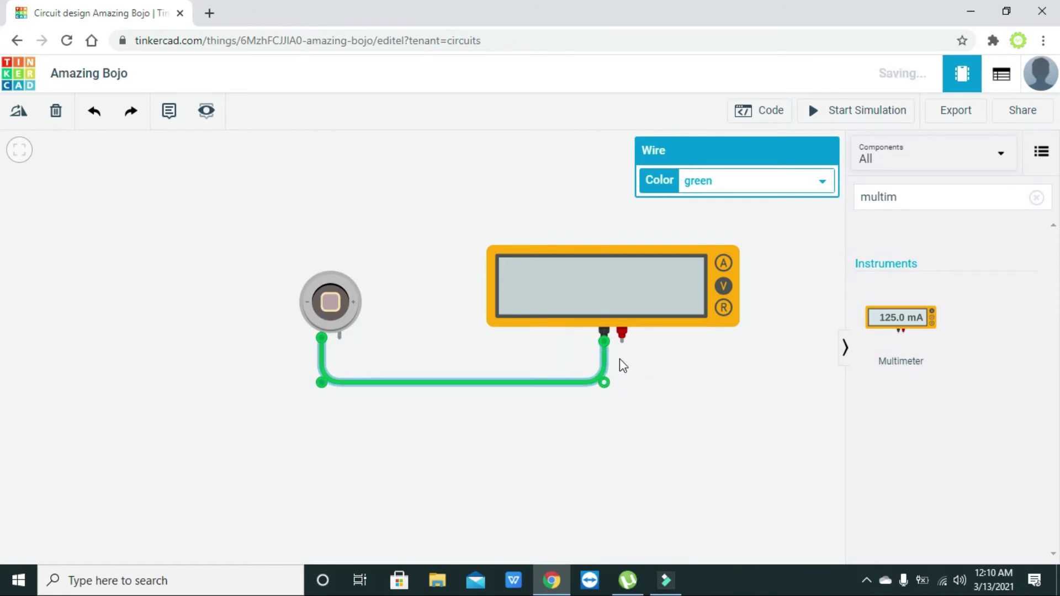
- Wire the multimeter's positive terminal to the photodiode anode, routing it below and aligning corners
click(621, 339)
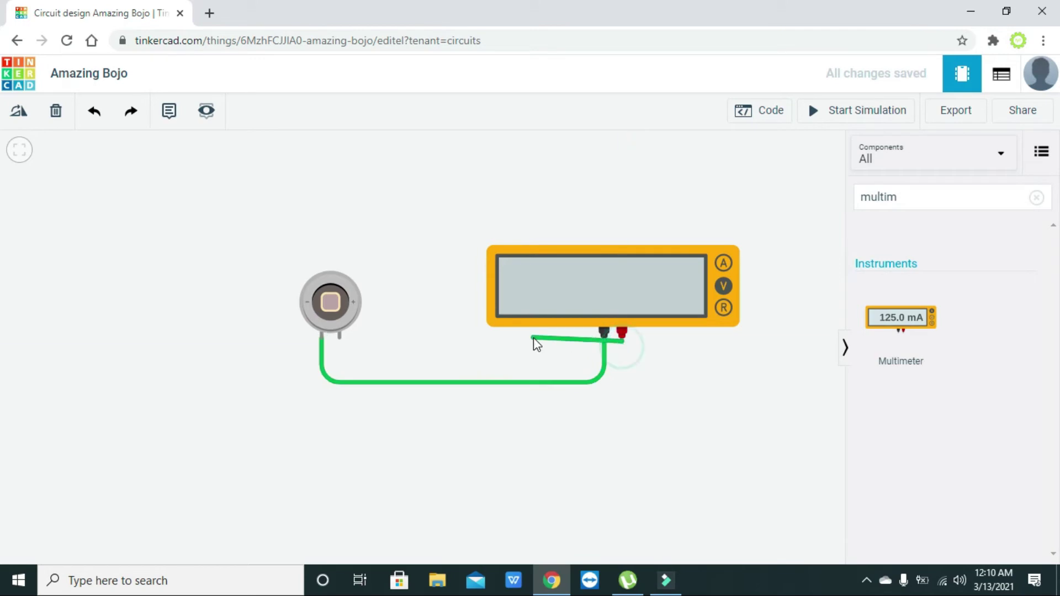
click(338, 338)
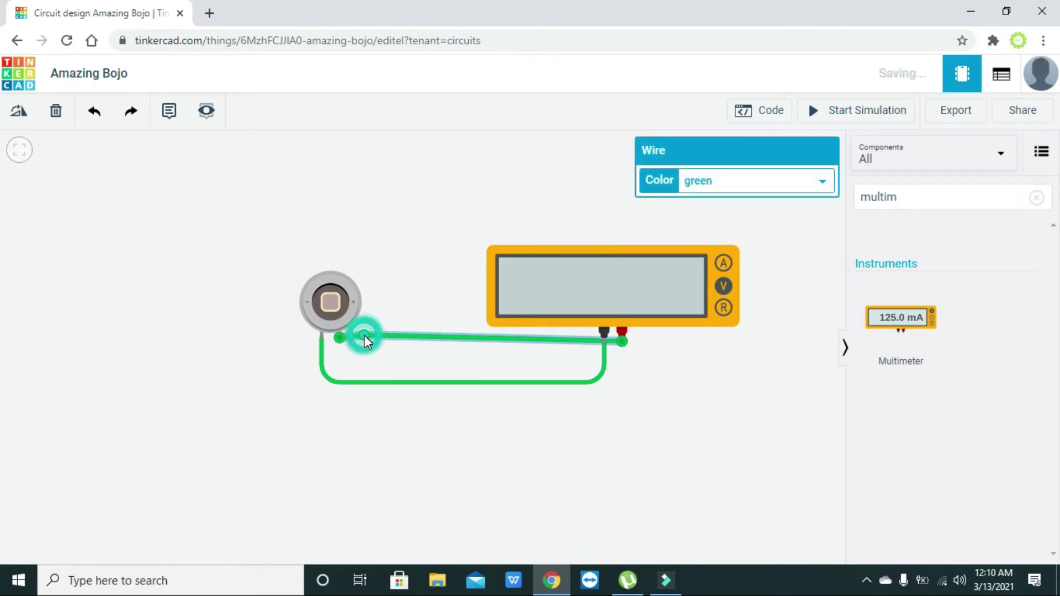
drag(363, 338, 336, 401)
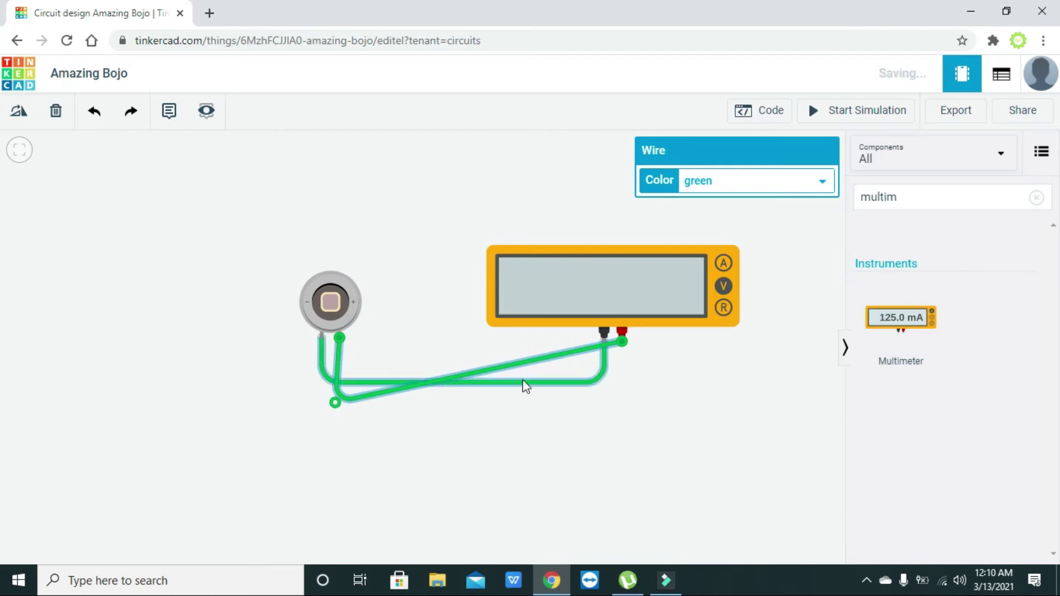
drag(558, 356, 622, 407)
click(660, 425)
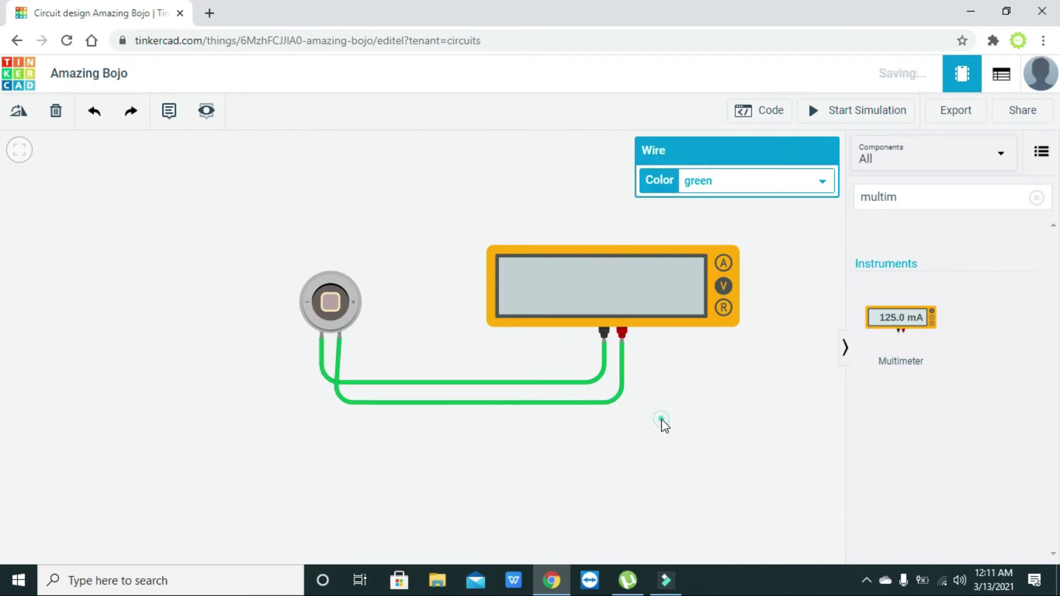
click(338, 399)
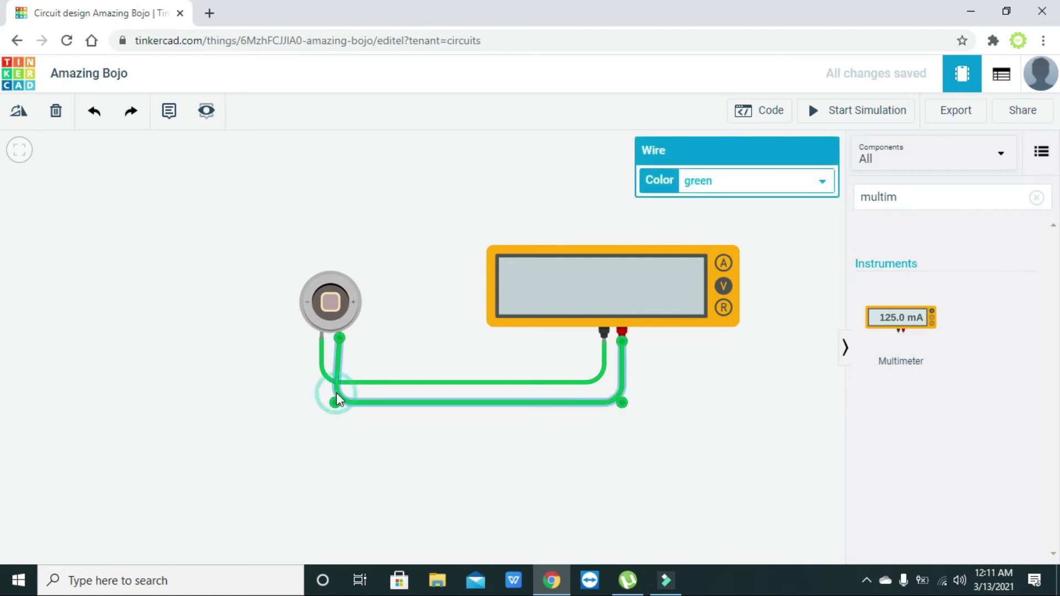
drag(334, 405, 339, 403)
click(425, 432)
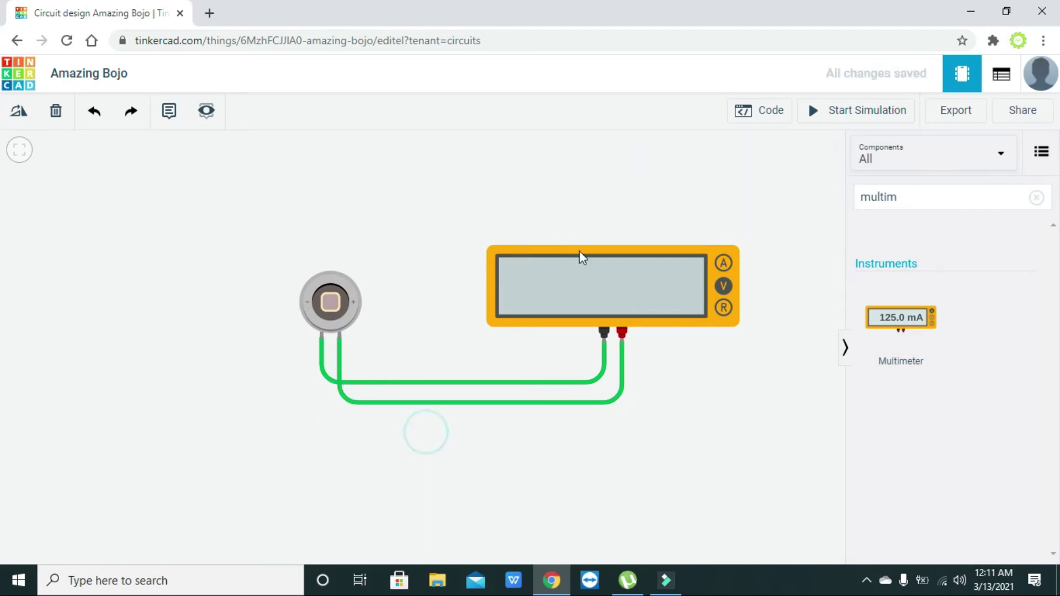
- Run the simulation and sweep the photodiode's light slider to a 416 mV peak, then back to 0.00 V
click(854, 114)
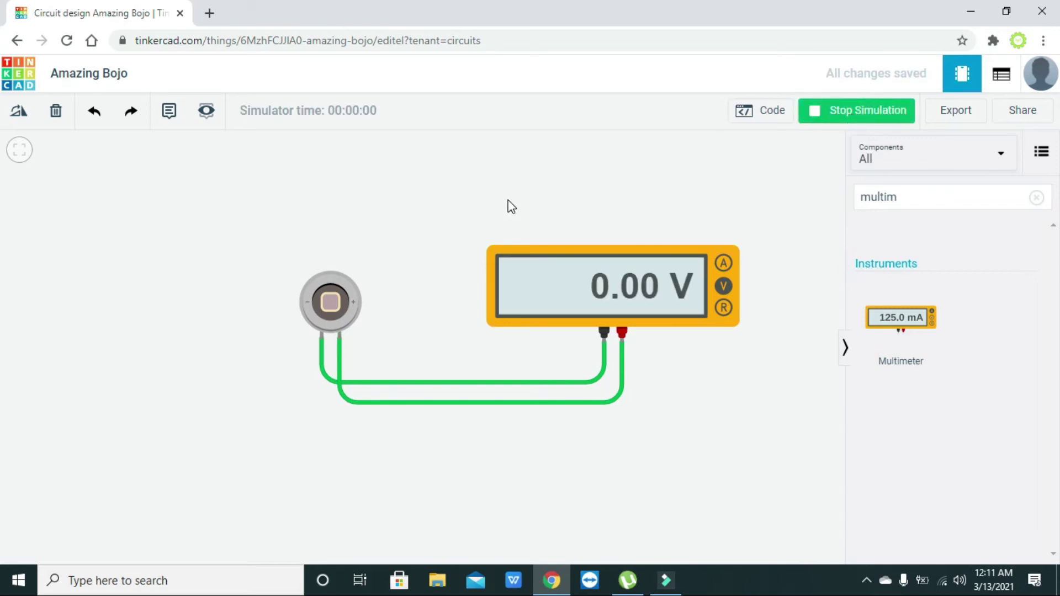
click(329, 326)
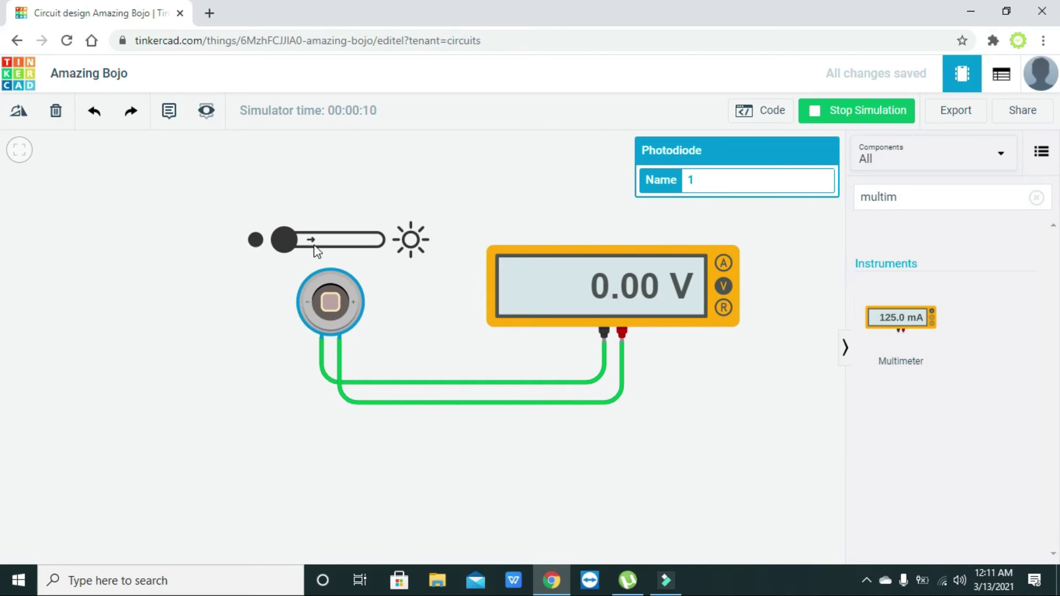
drag(282, 235, 292, 237)
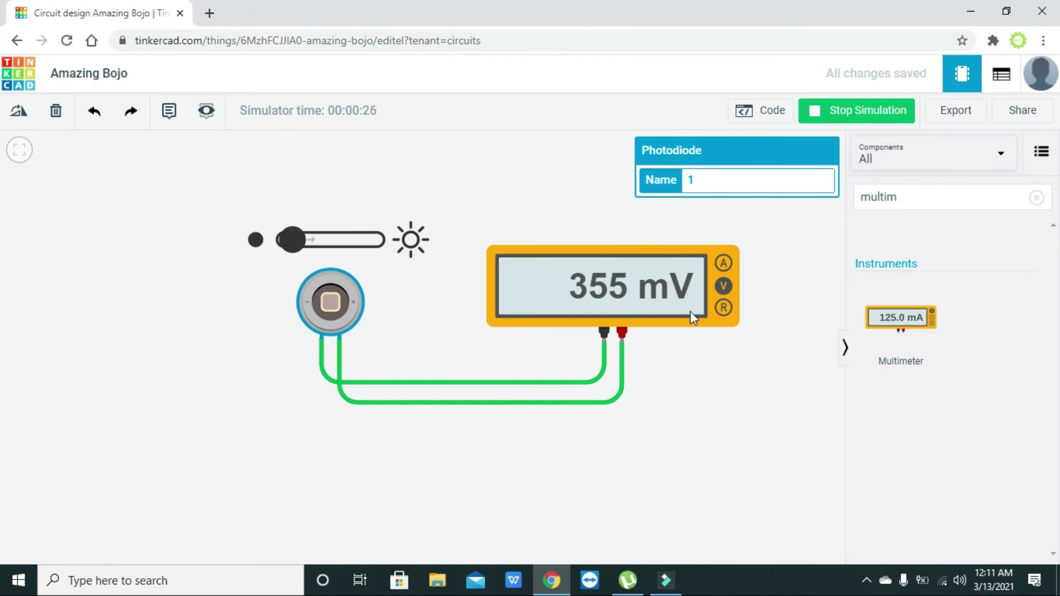
drag(292, 245, 306, 246)
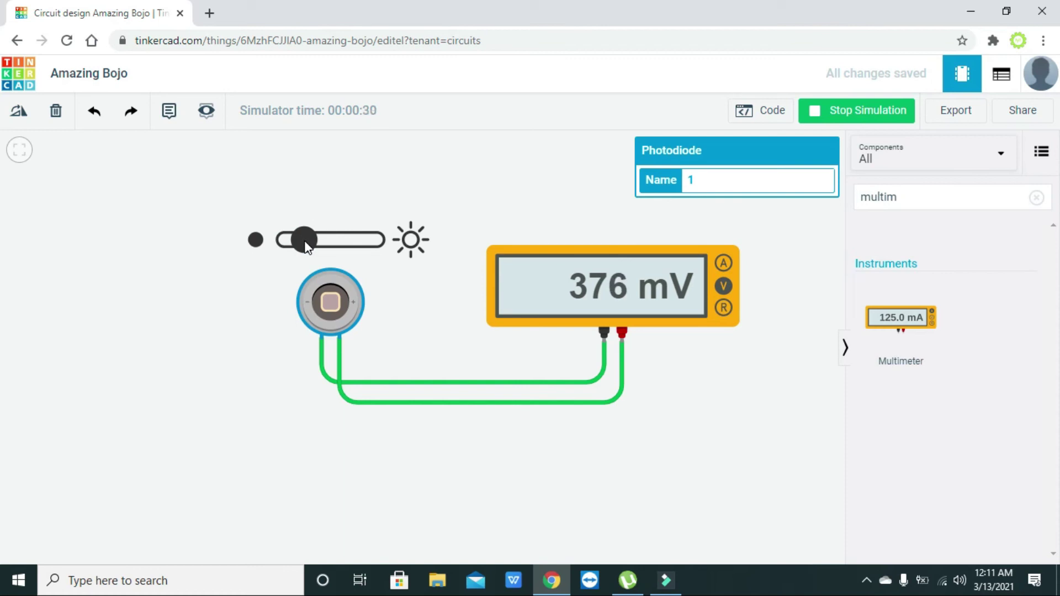
drag(307, 249, 380, 249)
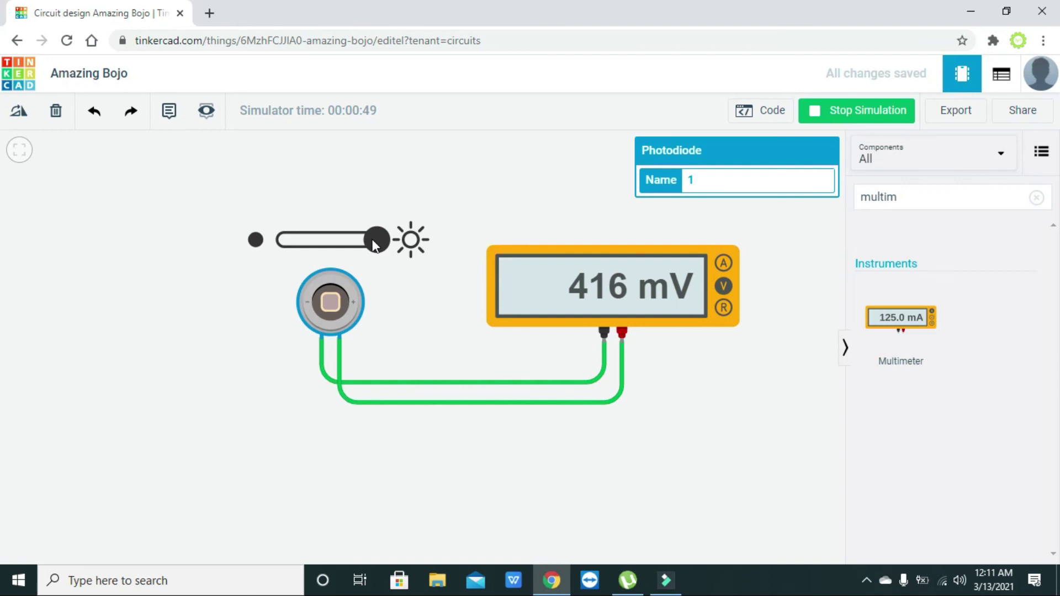
drag(376, 242, 353, 241)
drag(366, 110, 264, 250)
click(255, 244)
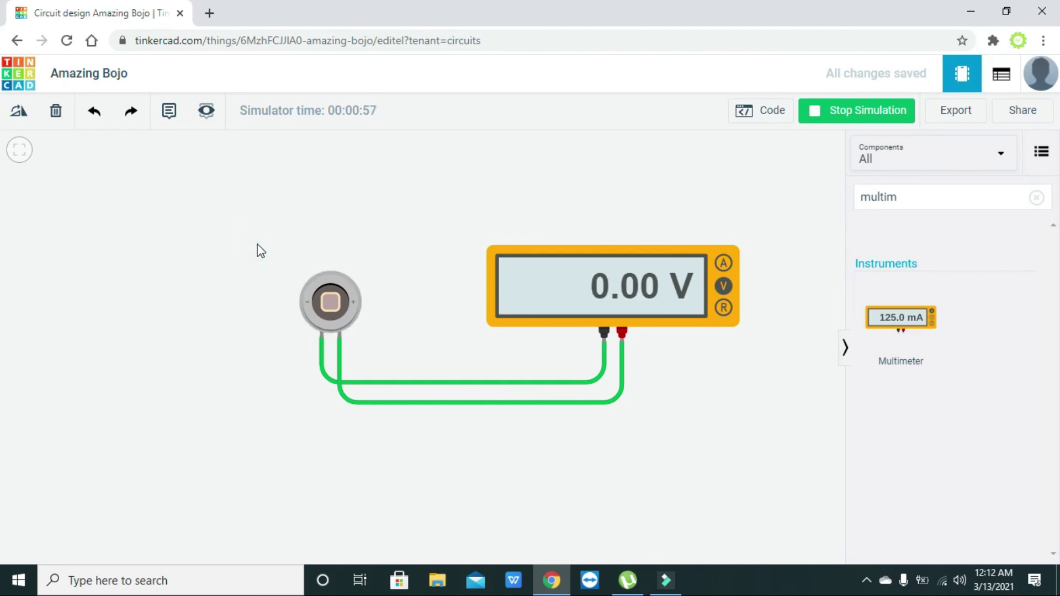